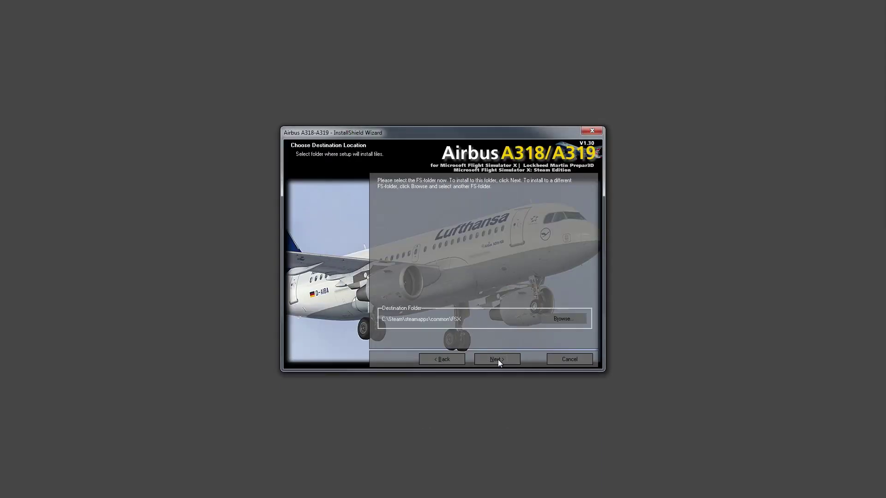
Accept the entered registration details and start installing the Airbus A318/A319 files.
{"action": "left_click", "coordinate": [497, 358]}
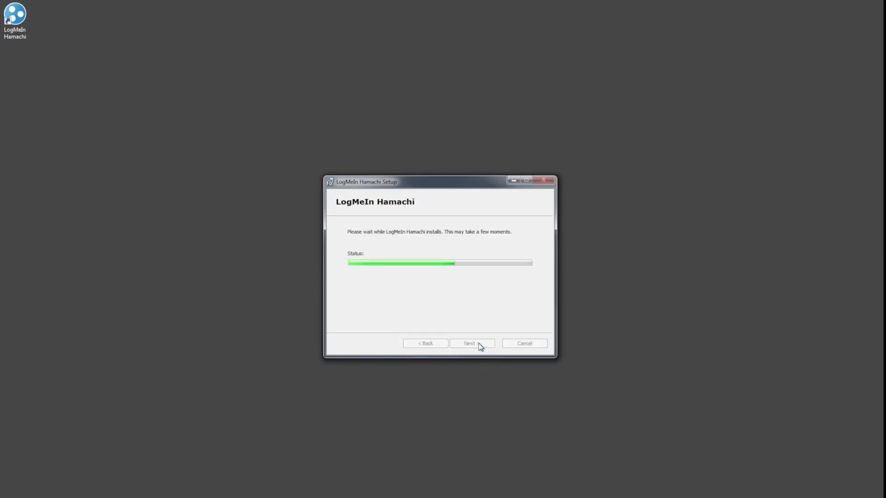
Finish the Hamachi installation, let the client launch, and bring up its network options.
{"action": "left_click", "coordinate": [478, 343]}
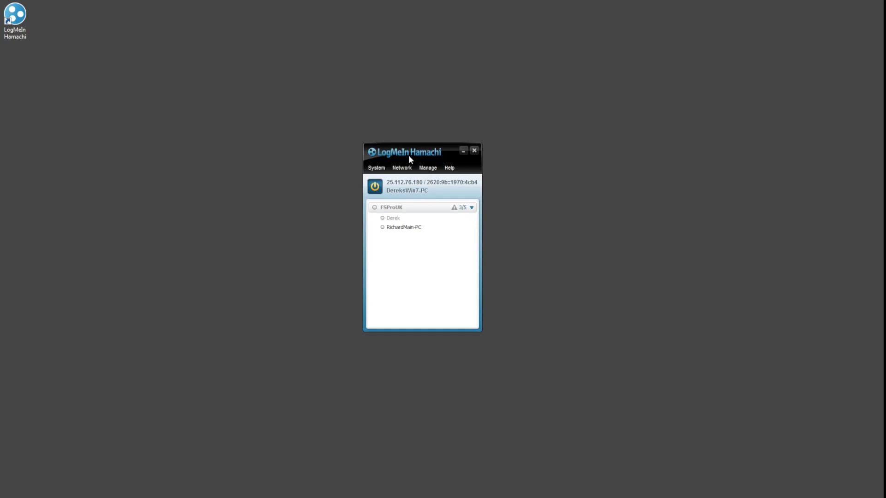
{"action": "left_click", "coordinate": [407, 168]}
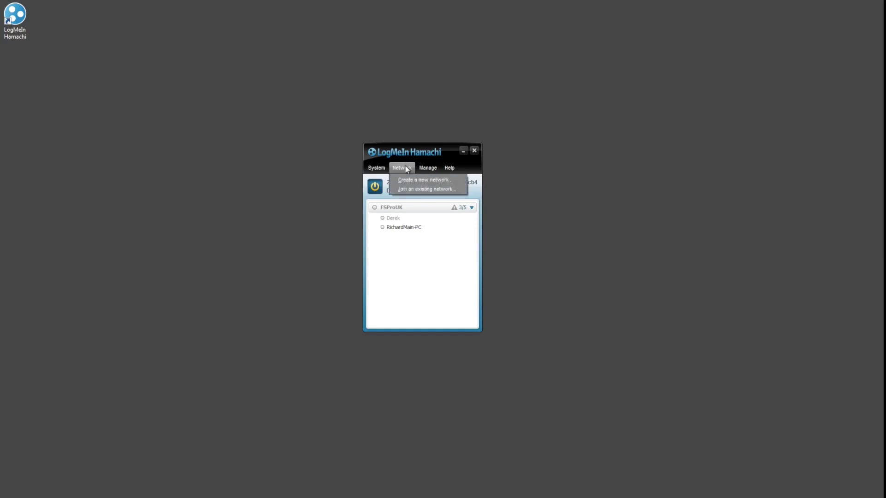
Create a new Hamachi network with ID GD3G, entering and confirming its password.
{"action": "left_click", "coordinate": [424, 180]}
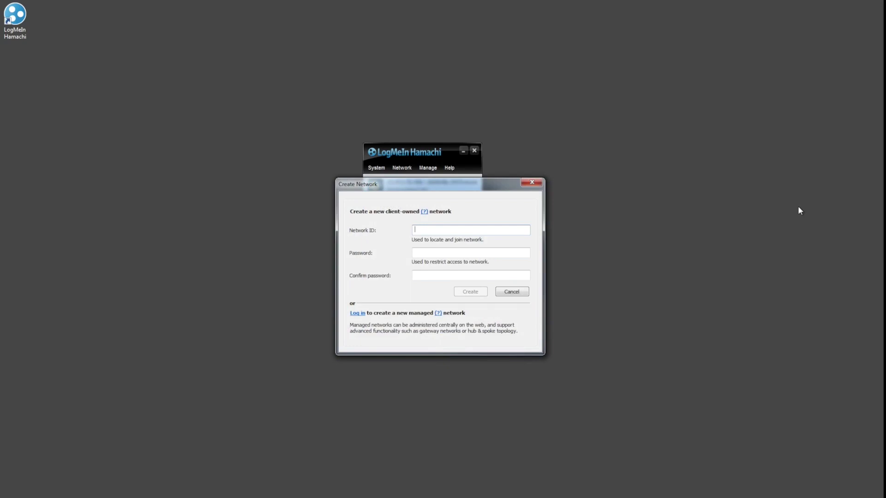
{"action": "type", "text": "GD3G"}
{"action": "left_click", "coordinate": [512, 251]}
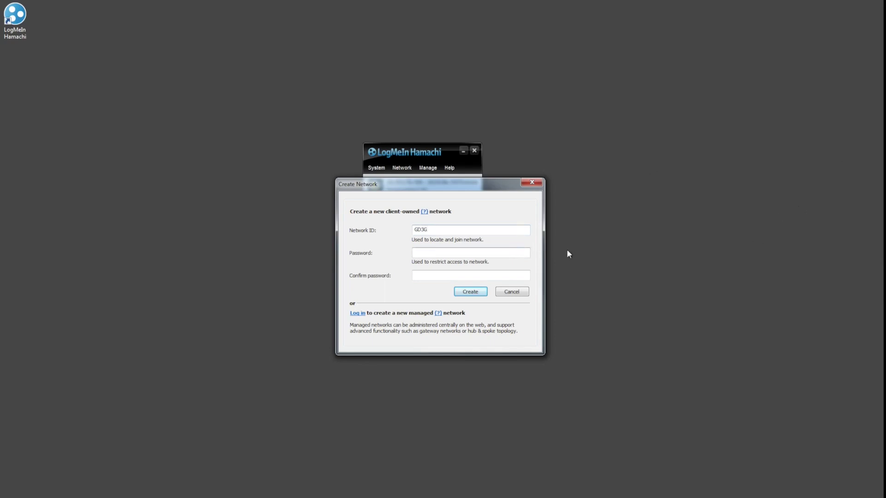
{"action": "type", "text": "•••••••••••"}
{"action": "left_click", "coordinate": [489, 275]}
{"action": "type", "text": "•••••••••••••"}
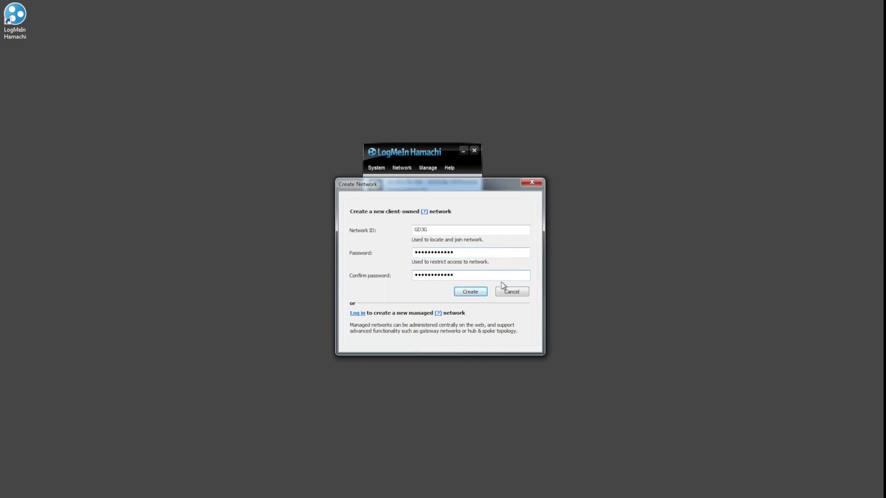
{"action": "left_click", "coordinate": [471, 293]}
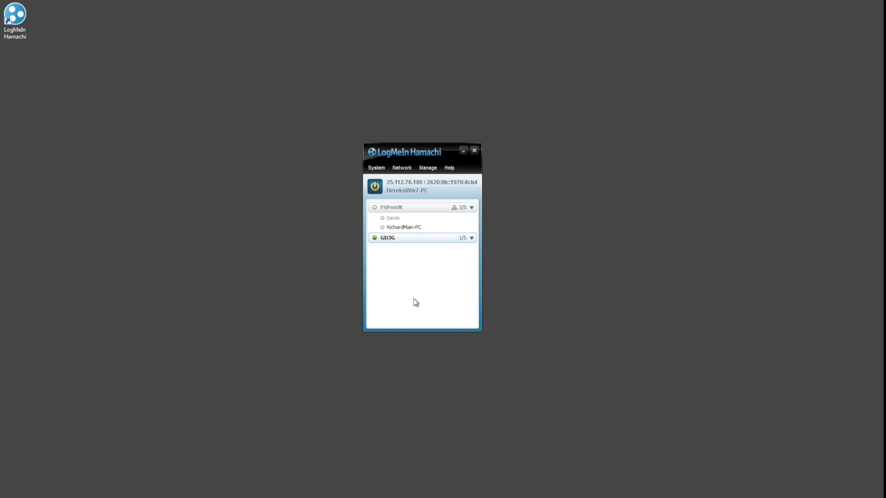
Expand the GD3G network's member list and show its context options.
{"action": "left_click", "coordinate": [474, 238]}
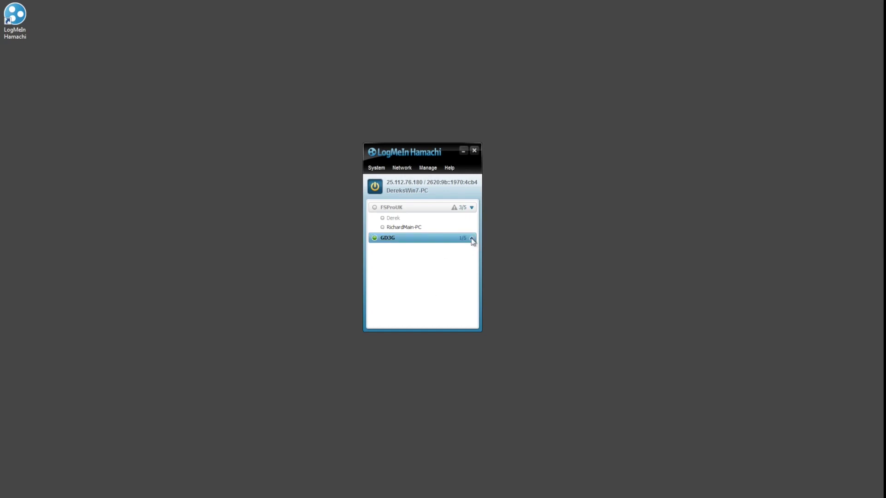
{"action": "right_click", "coordinate": [415, 242]}
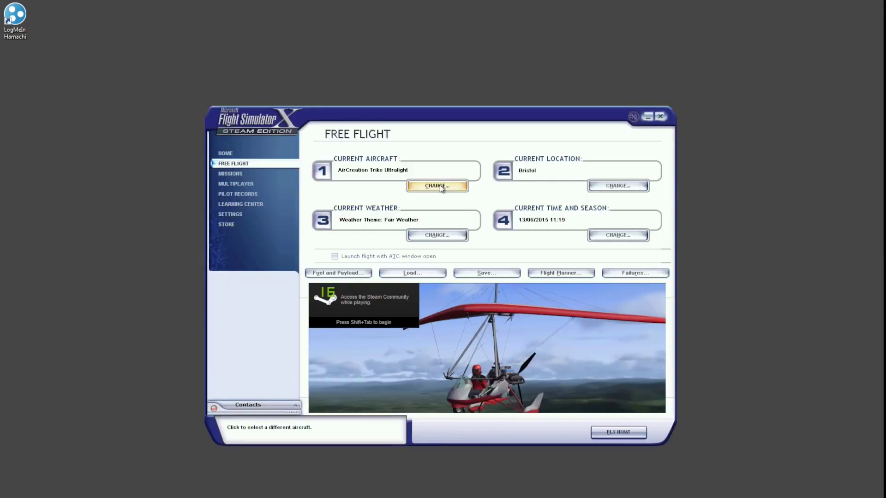
Set up the free flight with the Airbus at a starting position at Innsbruck (LOWI).
{"action": "left_click", "coordinate": [437, 185]}
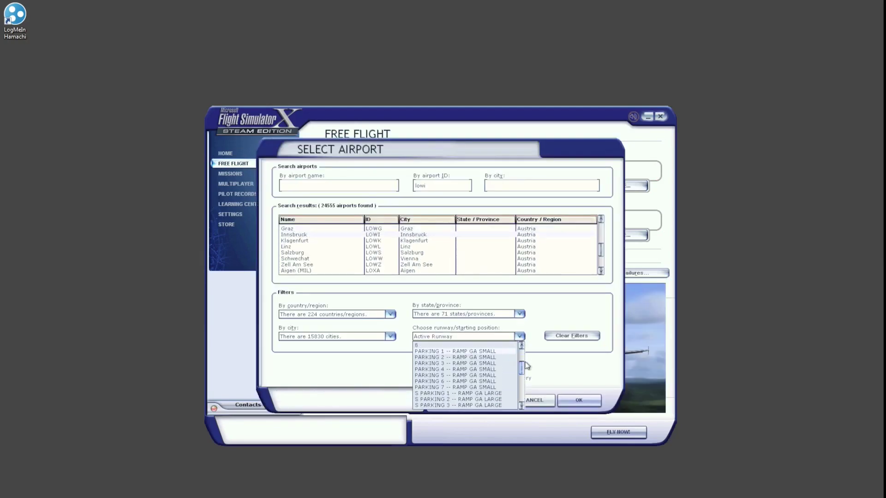
{"action": "scroll", "coordinate": [526, 364], "scroll_direction": "up", "scroll_amount": 2}
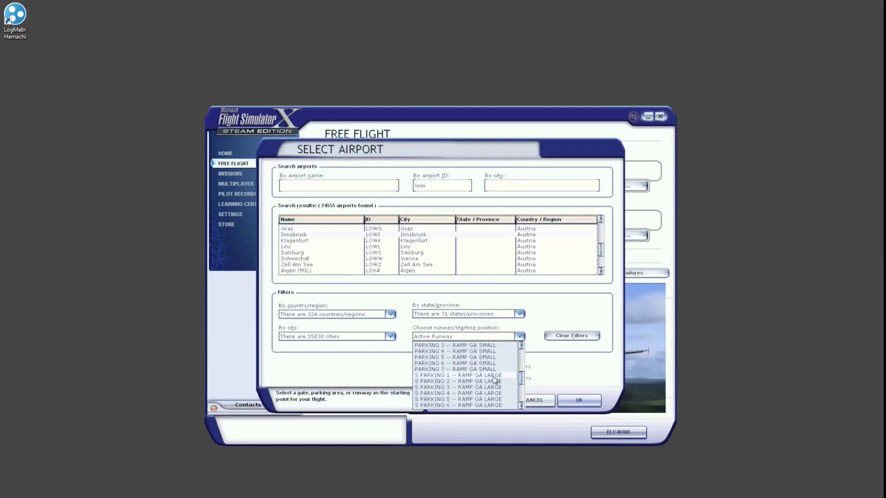
{"action": "scroll", "coordinate": [526, 337], "scroll_direction": "down", "scroll_amount": 3}
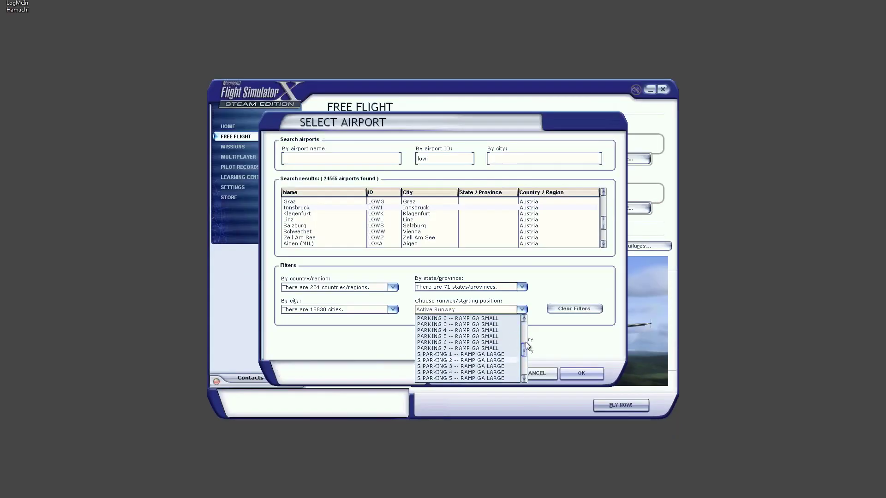
{"action": "left_click", "coordinate": [592, 351]}
{"action": "left_click", "coordinate": [572, 372]}
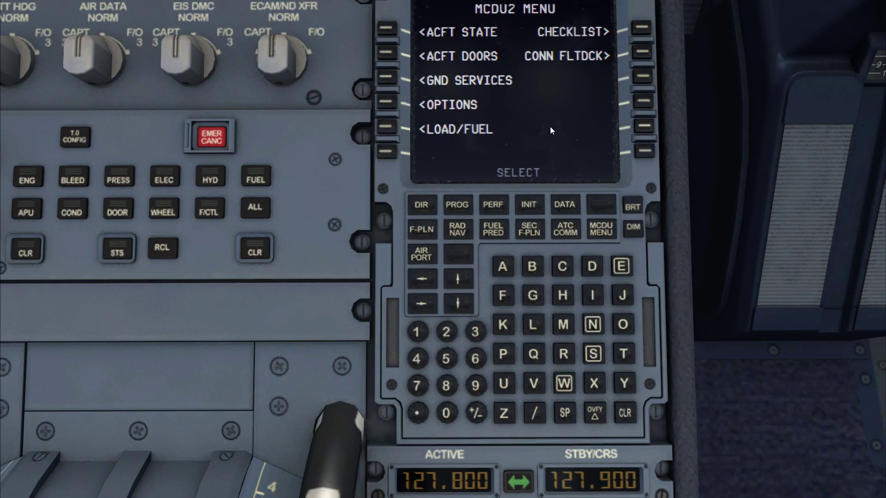
Open the MCDU's CONN FLTDCK page, showing MASTER and NOT CONNECTED.
{"action": "left_click", "coordinate": [644, 54]}
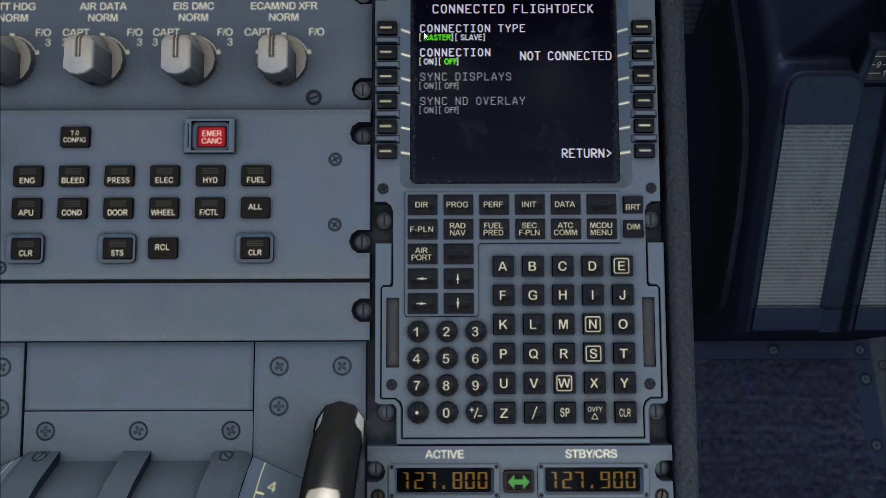
Set the connected flight deck type to SLAVE and switch the connection on.
{"action": "left_click", "coordinate": [386, 30]}
{"action": "left_click", "coordinate": [386, 54]}
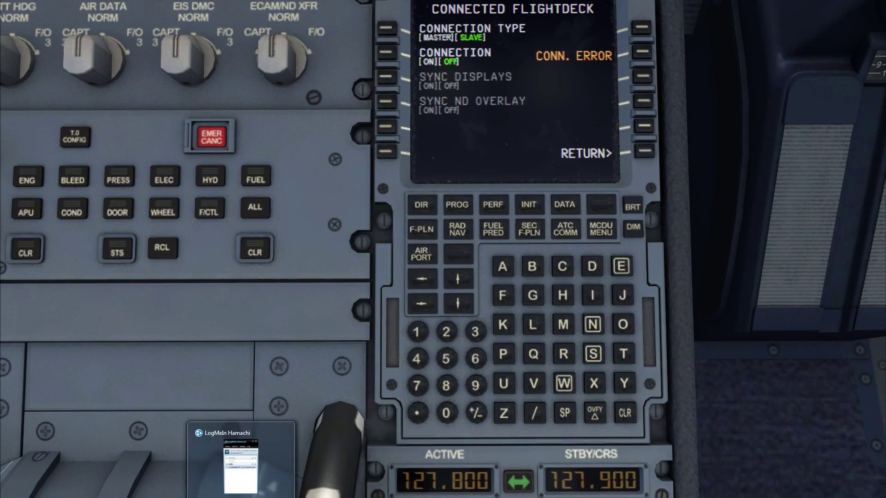
Restore Hamachi to the upper left and place the A318/319 Configurator over the cockpit panel.
{"action": "left_click", "coordinate": [240, 497]}
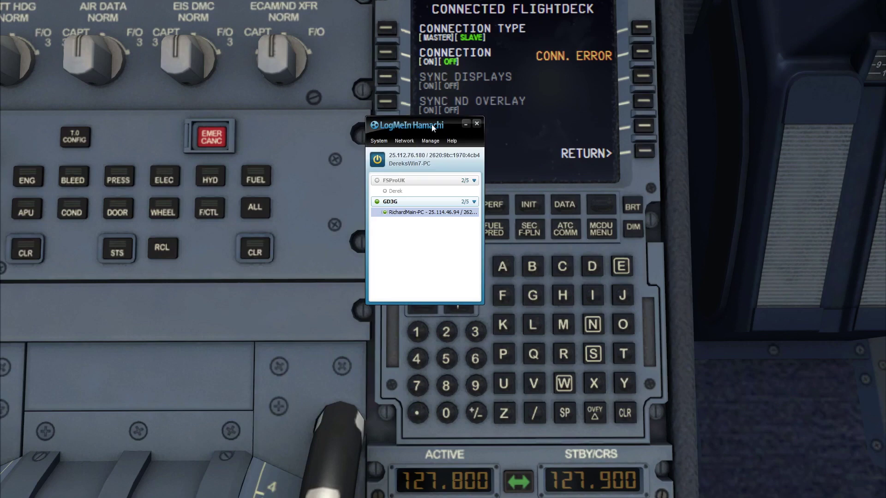
{"action": "left_click_drag", "start_coordinate": [432, 126], "coordinate": [90, 75]}
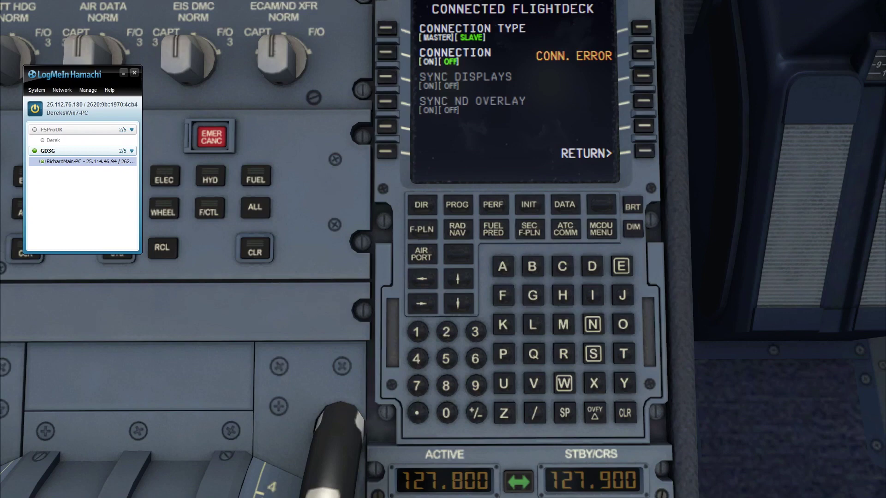
{"action": "left_click_drag", "start_coordinate": [793, 171], "coordinate": [412, 57]}
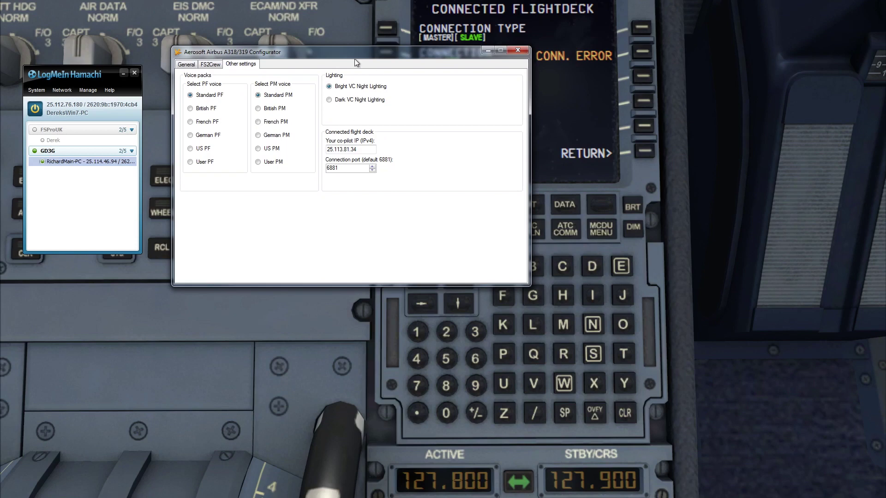
Arrange the Configurator and Hamachi side by side and replace the co-pilot IP with 25.114.46.94.
{"action": "left_click_drag", "start_coordinate": [350, 52], "coordinate": [461, 58]}
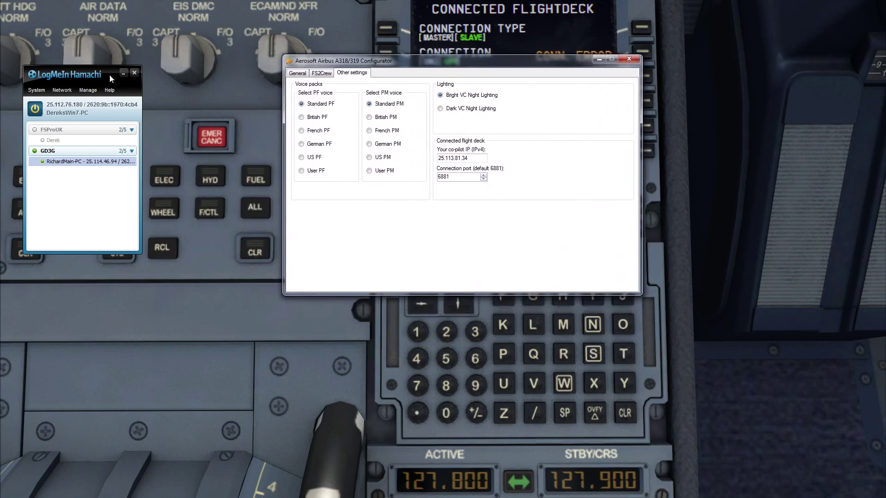
{"action": "left_click_drag", "start_coordinate": [88, 70], "coordinate": [220, 74]}
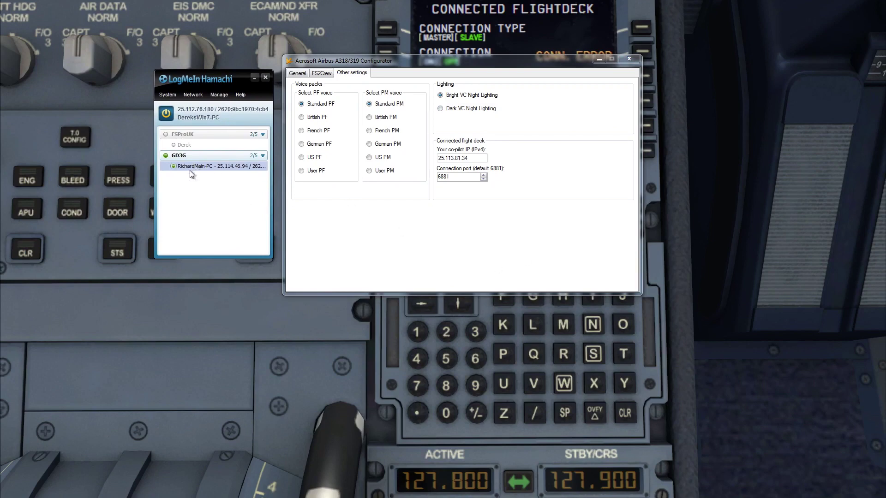
{"action": "mouse_move", "coordinate": [214, 169]}
{"action": "left_click_drag", "start_coordinate": [474, 159], "coordinate": [435, 158]}
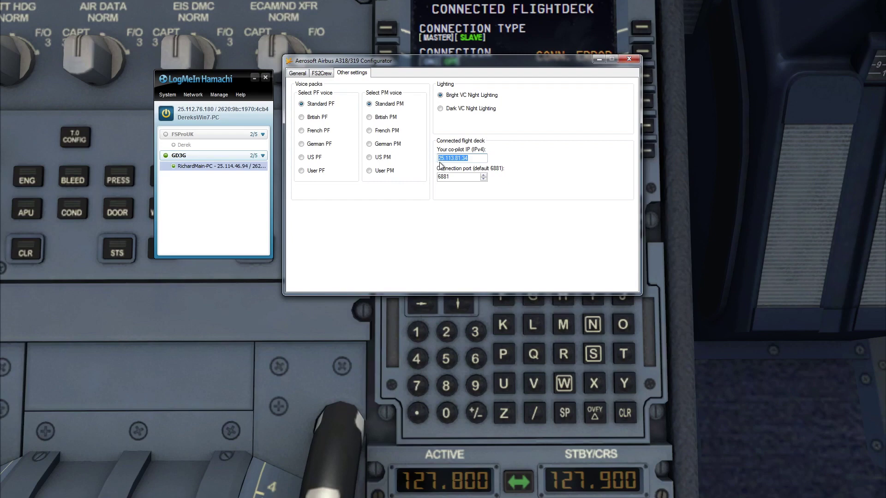
{"action": "type", "text": "25.114.46.94"}
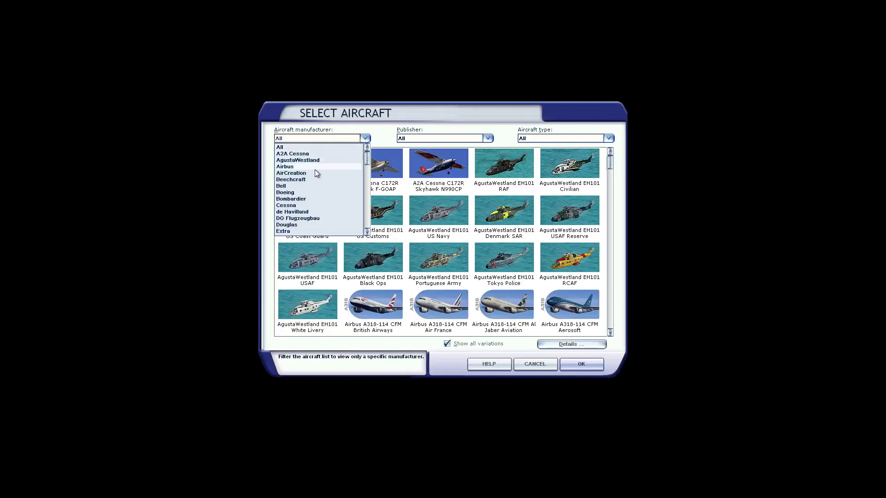
Switch briefly to the AirCreation ultralight trike before reloading the Airbus cockpit.
{"action": "left_click", "coordinate": [305, 174]}
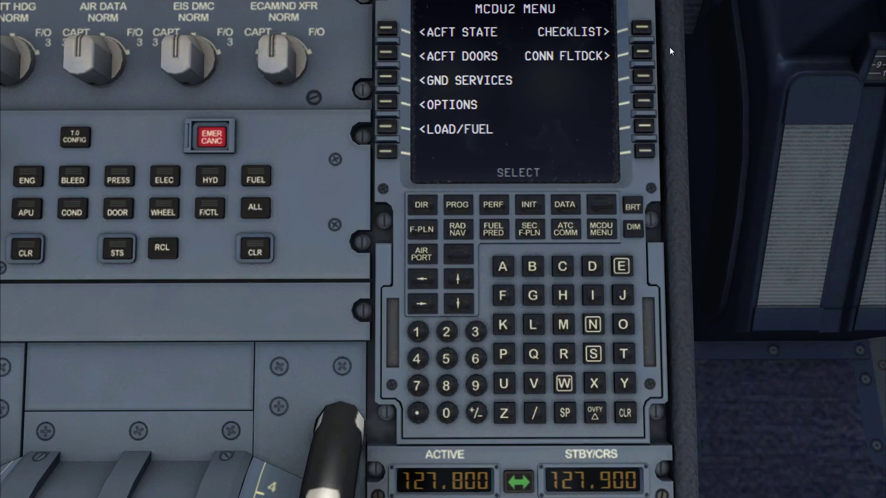
On the MCDU Connected Flightdeck page, set connection type SLAVE and turn CONNECTION on.
{"action": "left_click", "coordinate": [643, 55]}
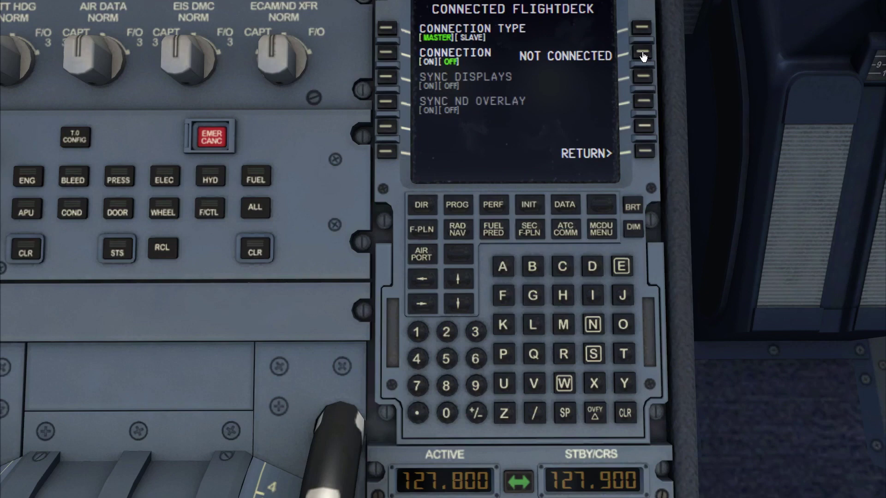
{"action": "left_click", "coordinate": [388, 31]}
{"action": "left_click", "coordinate": [387, 58]}
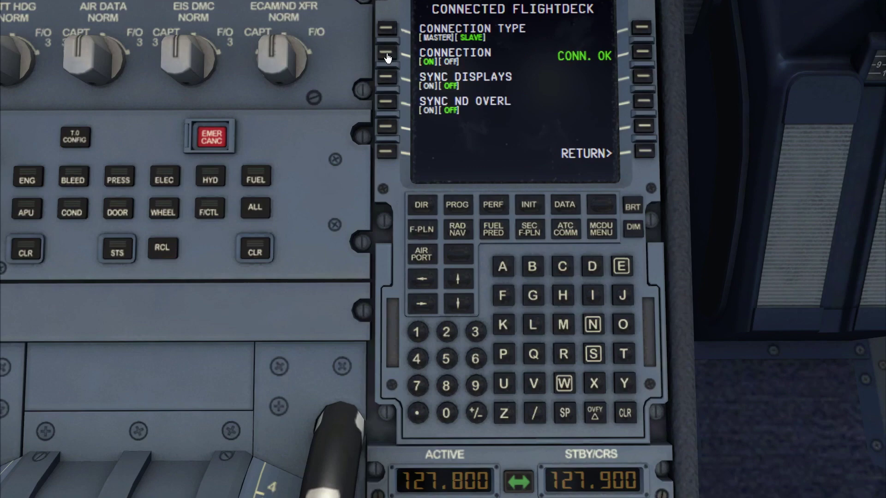